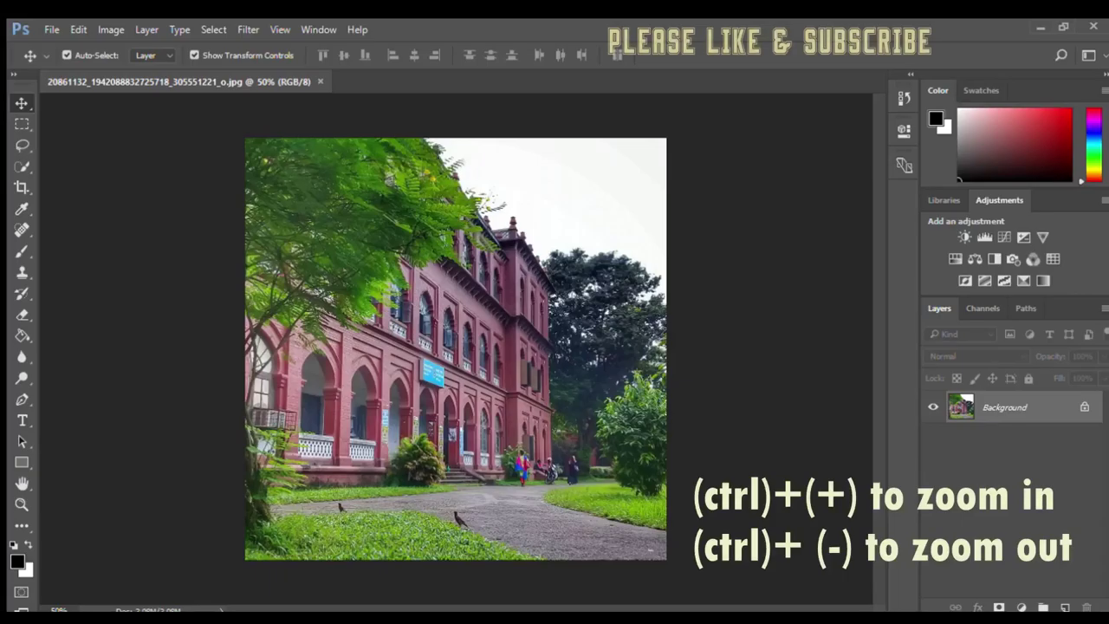
- Zoom to 200% on the building and duplicate the Background layer into Layer 1
key("ctrl+plus")
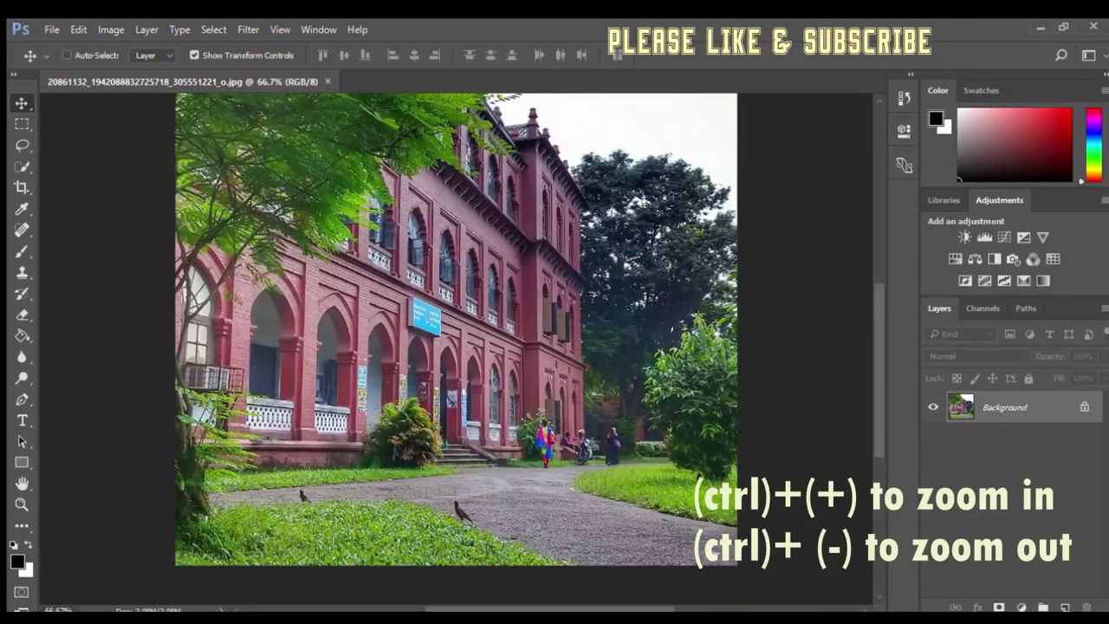
key("ctrl+plus")
key("ctrl+plus")
scroll(461, 349, "down", 3)
scroll(462, 350, "right", 3)
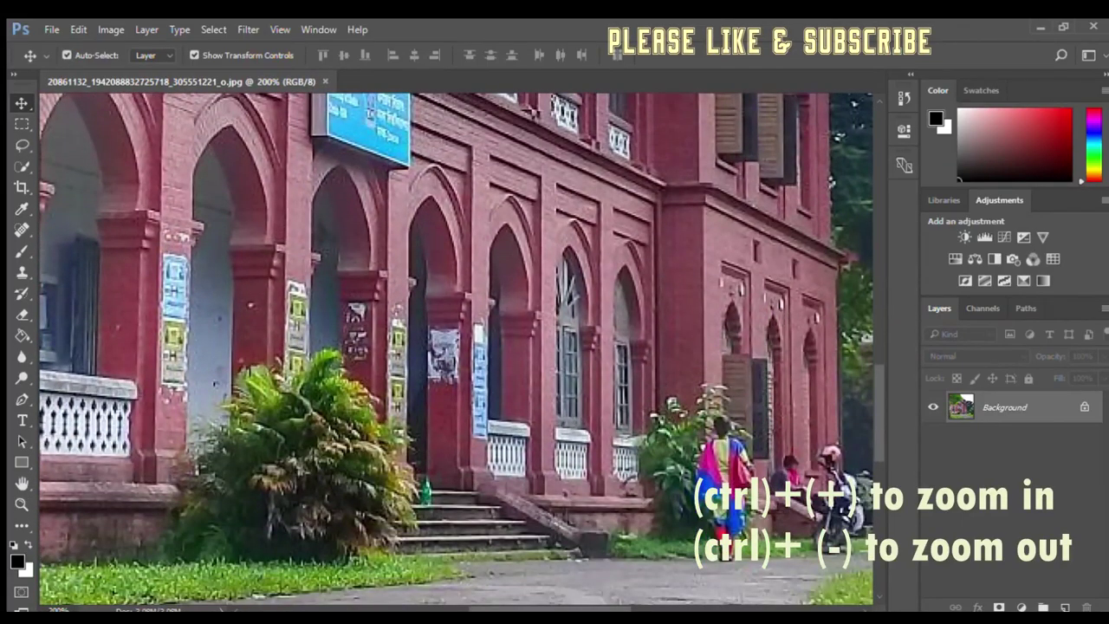
scroll(462, 350, "right", 5)
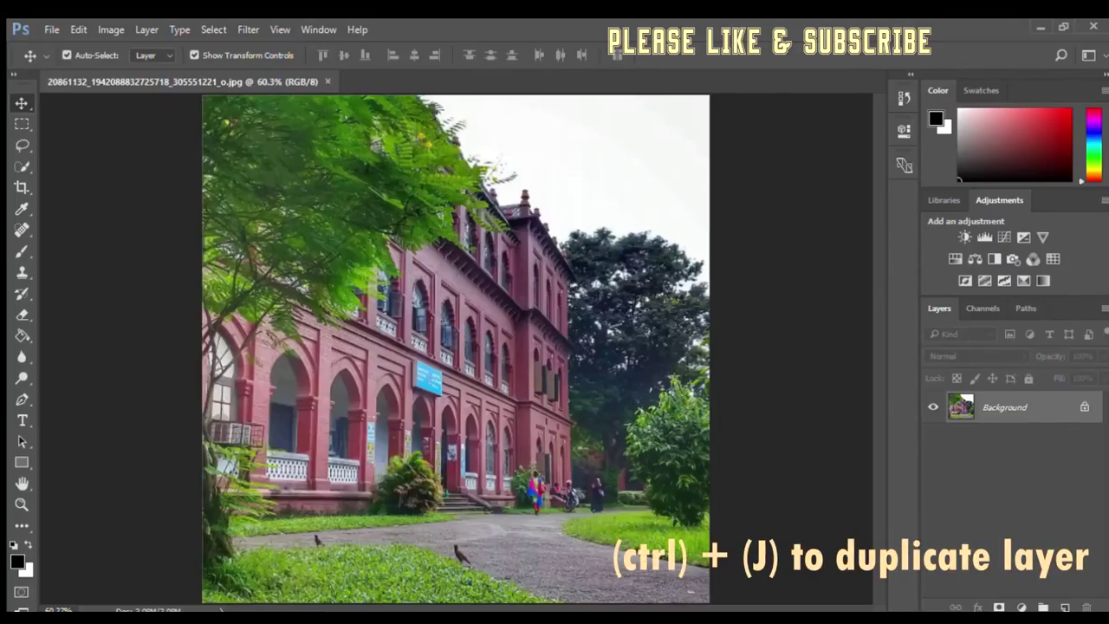
key("ctrl+j")
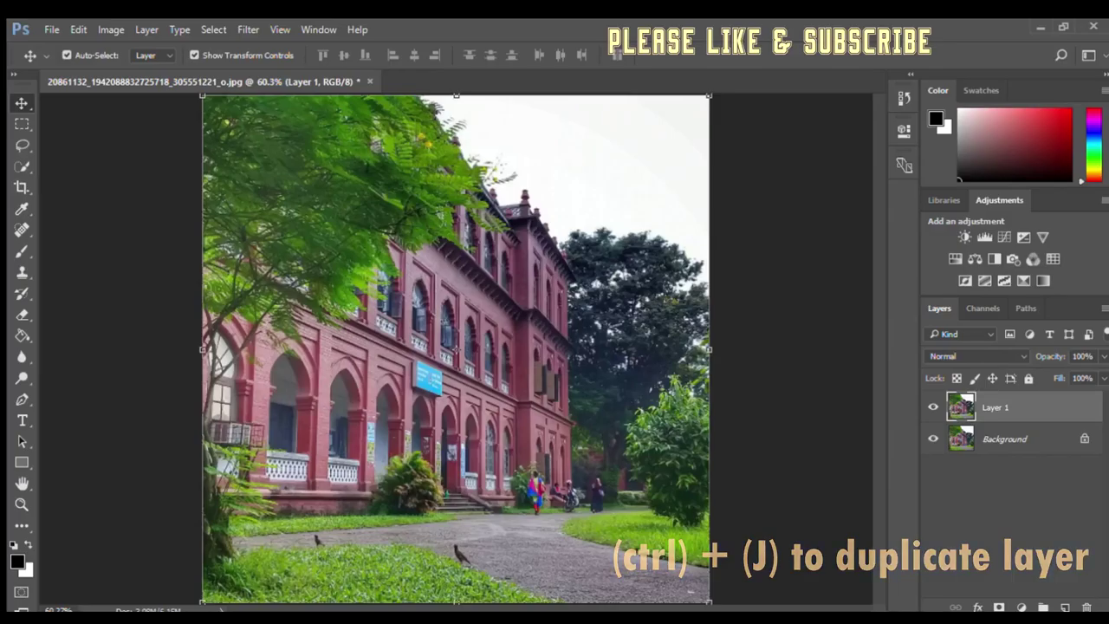
key("j")
key("w")
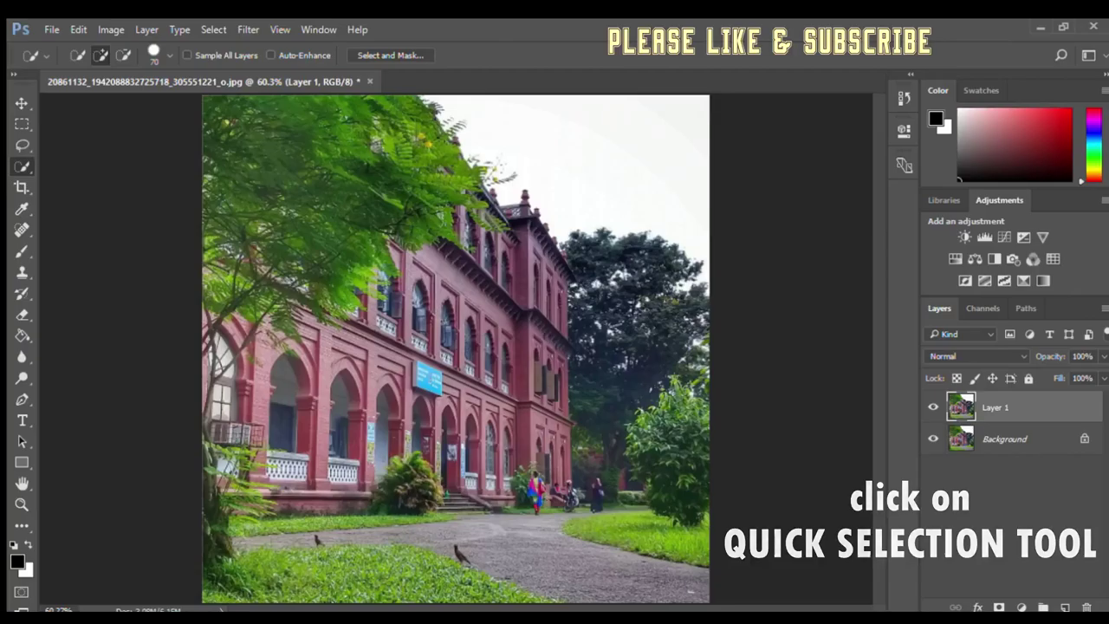
- Zoom in over the people on the path and reduce the Quick Selection brush to 15
key("ctrl+1")
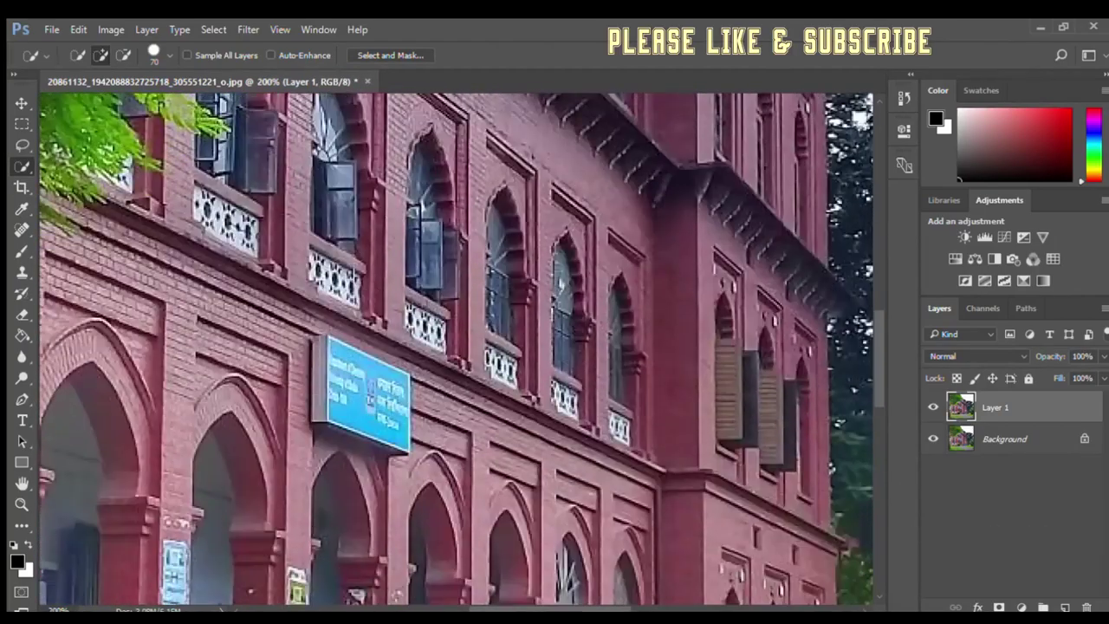
scroll(455, 347, "down", 8)
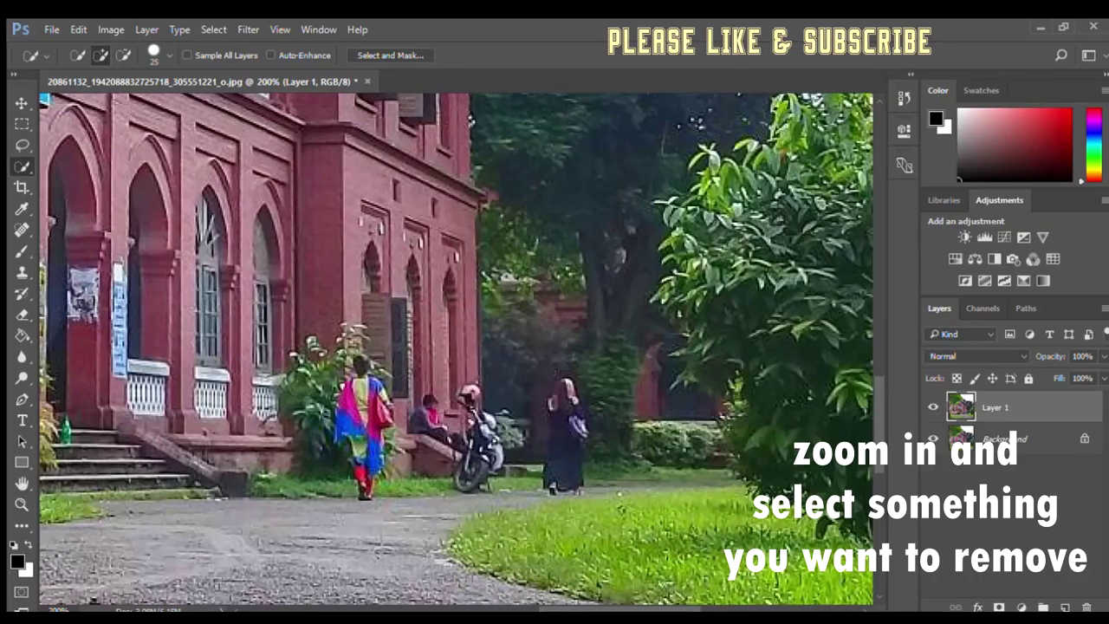
key("bracketleft")
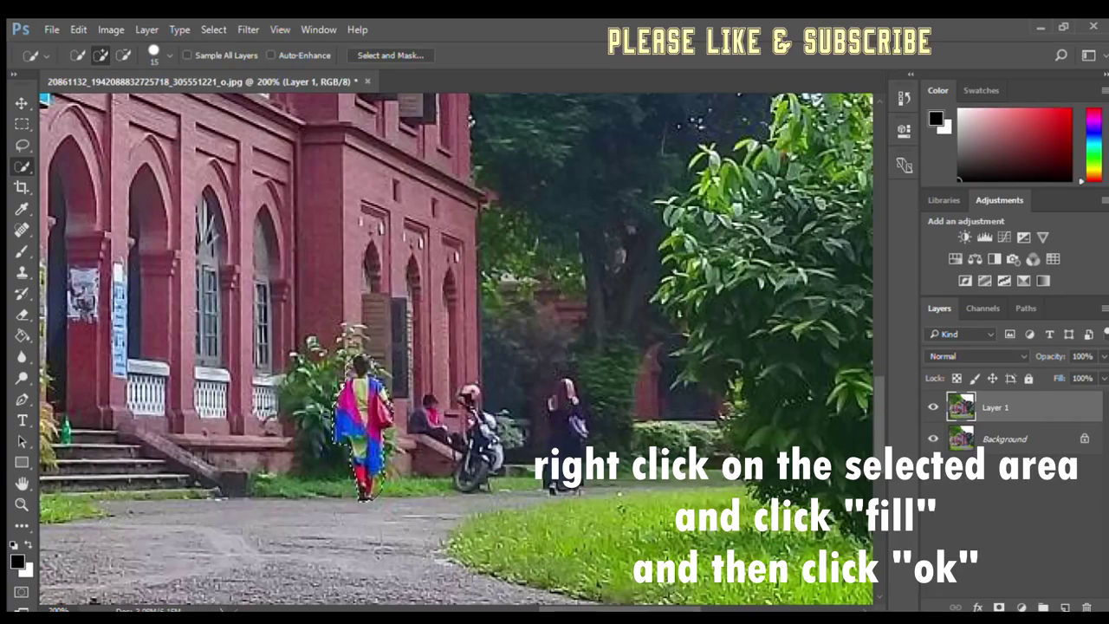
key("i")
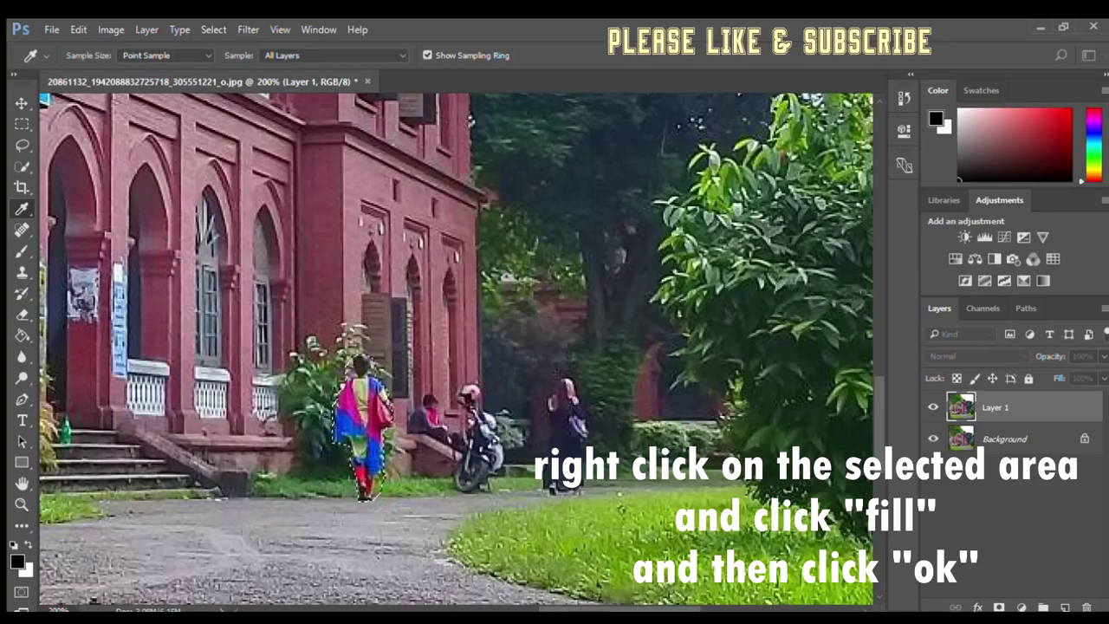
- Deselect after the fill, then quick-select the dark-clothed woman, Alt-trimming stray strips
key("w")
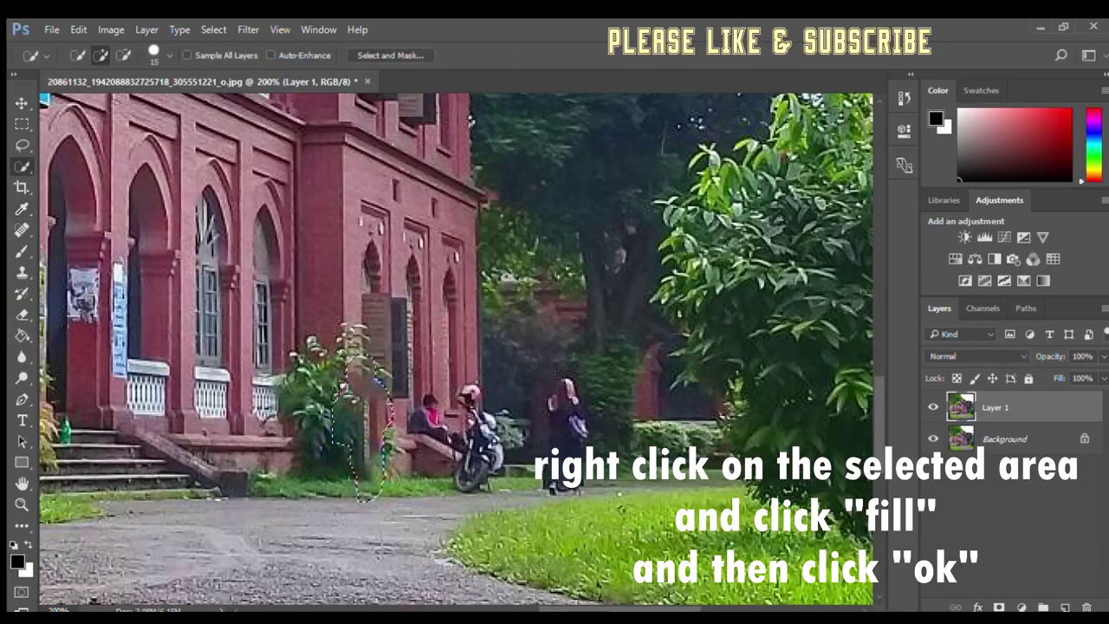
key("ctrl+d")
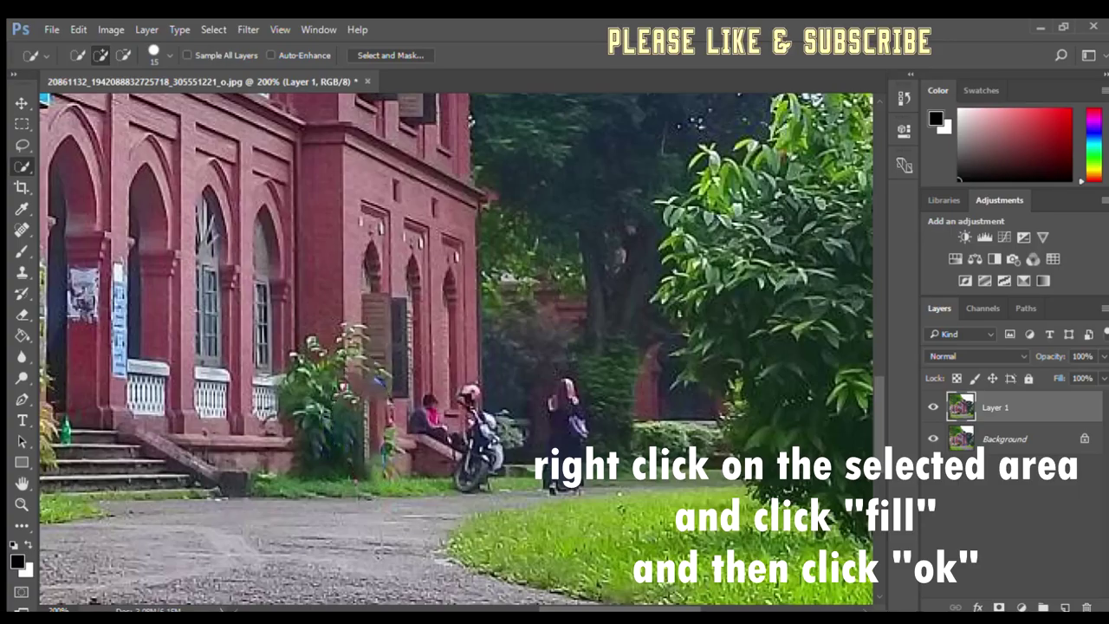
mouse_move(562, 403)
left_mouse_down()
mouse_move(572, 425)
mouse_move(520, 444)
left_mouse_up()
left_click_drag(520, 447, 542, 424)
key("alt")
left_click_drag(507, 458, 541, 425)
- Quick-select the motorbike and the person beside it, Alt-subtracting extra areas
key("i")
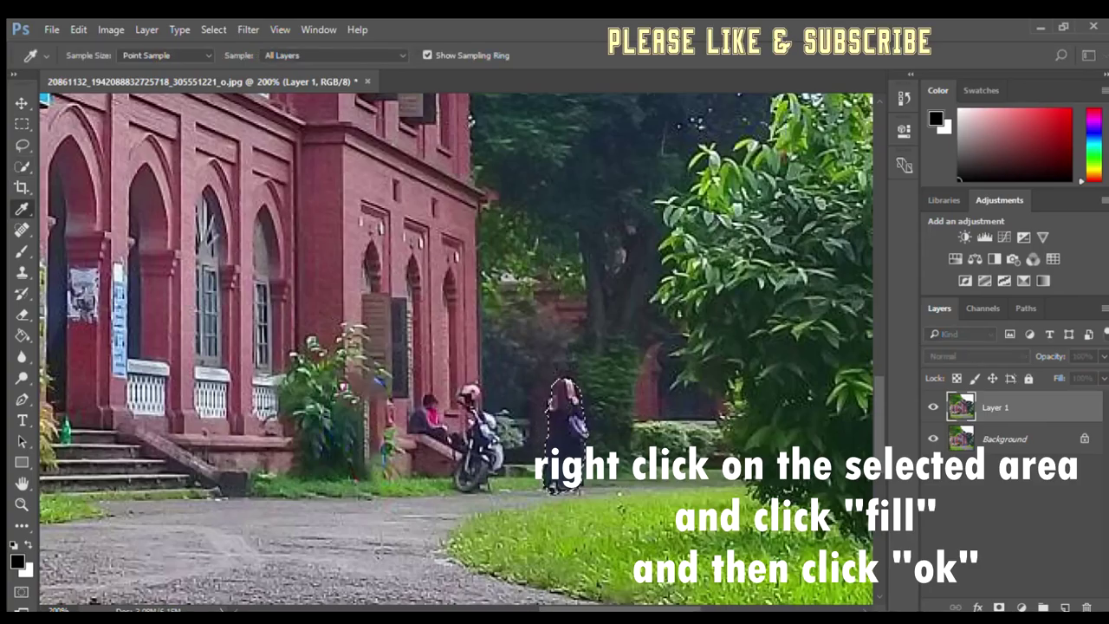
key("w")
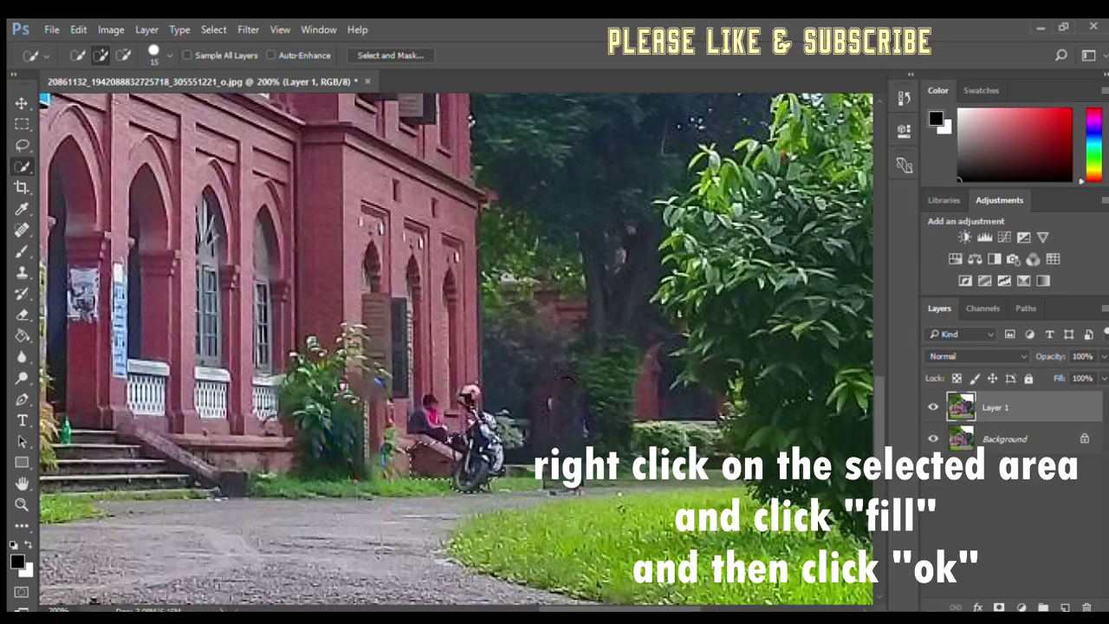
key("alt")
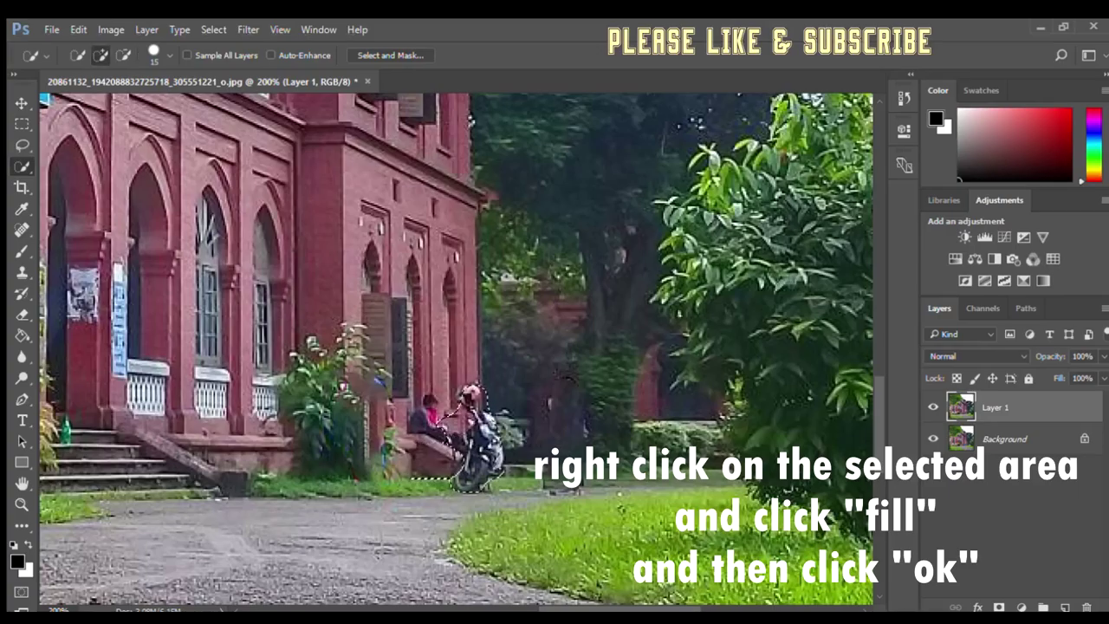
key("alt")
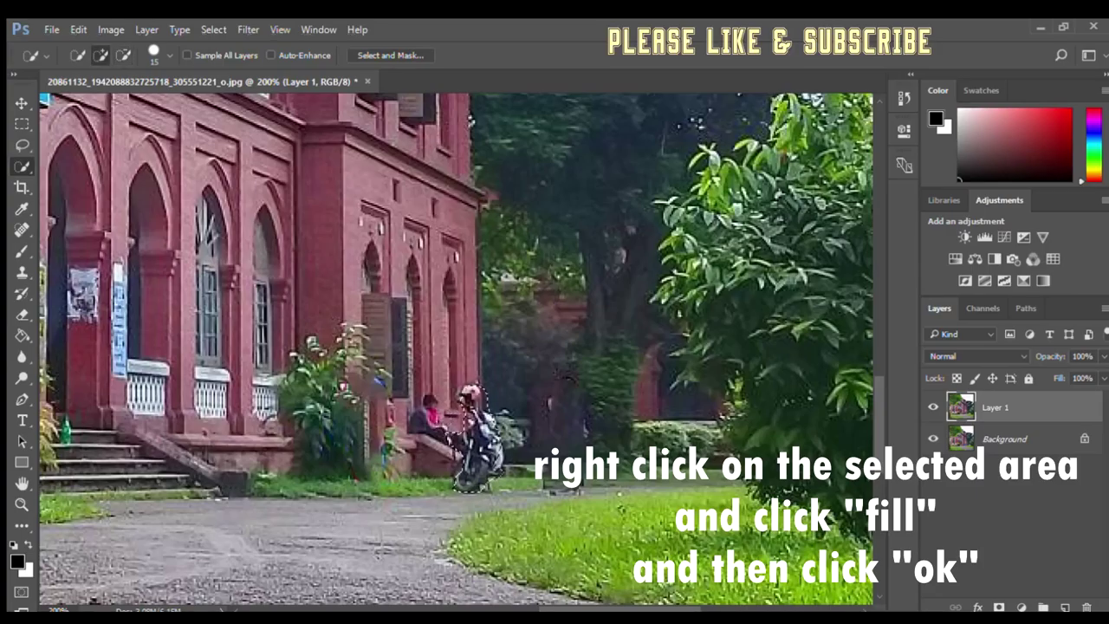
- Content-Aware Fill the motorbike and seated people, then zoom to 300% on the retouched area
key("i")
key("w")
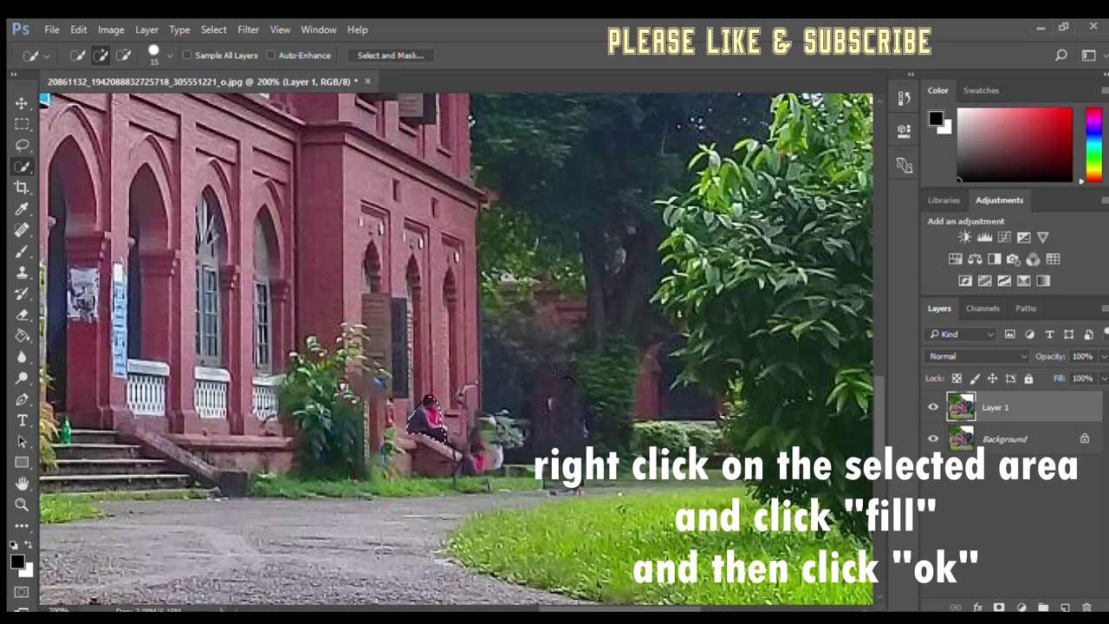
key("i")
key("w")
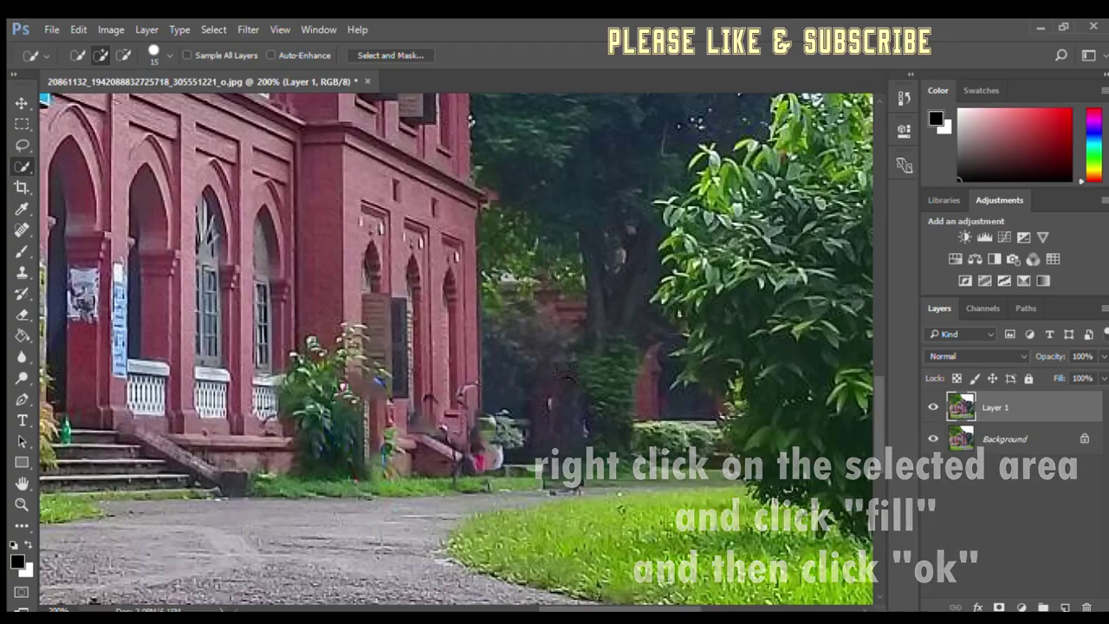
key("v")
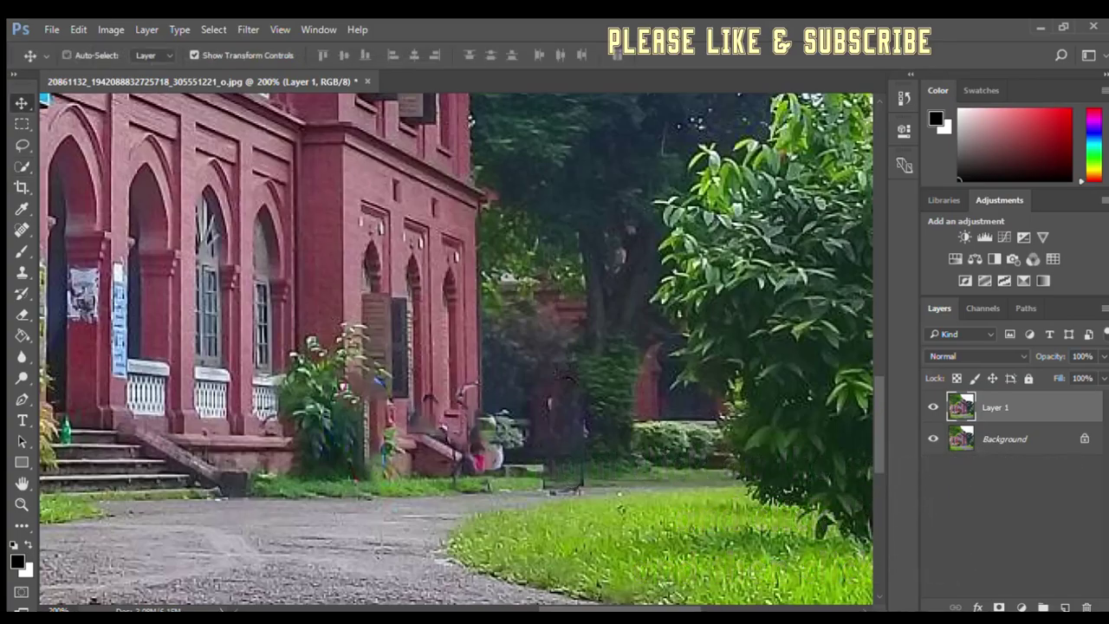
key("ctrl+plus")
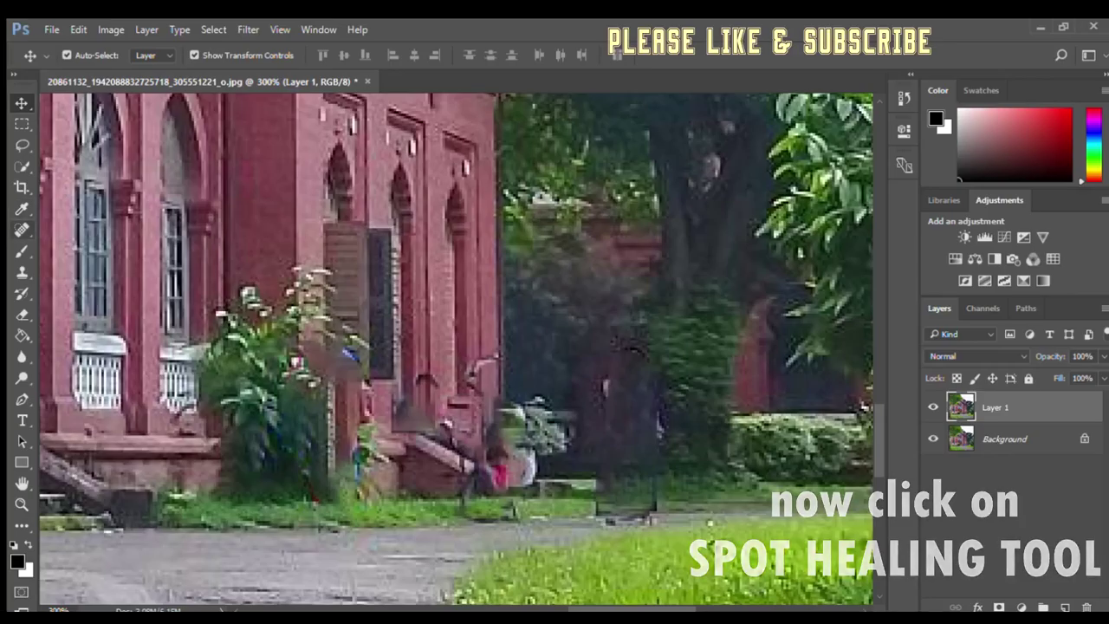
- Shrink the Spot Healing Brush to about 10 and heal the blue spots on the wall and steps
left_click(21, 230)
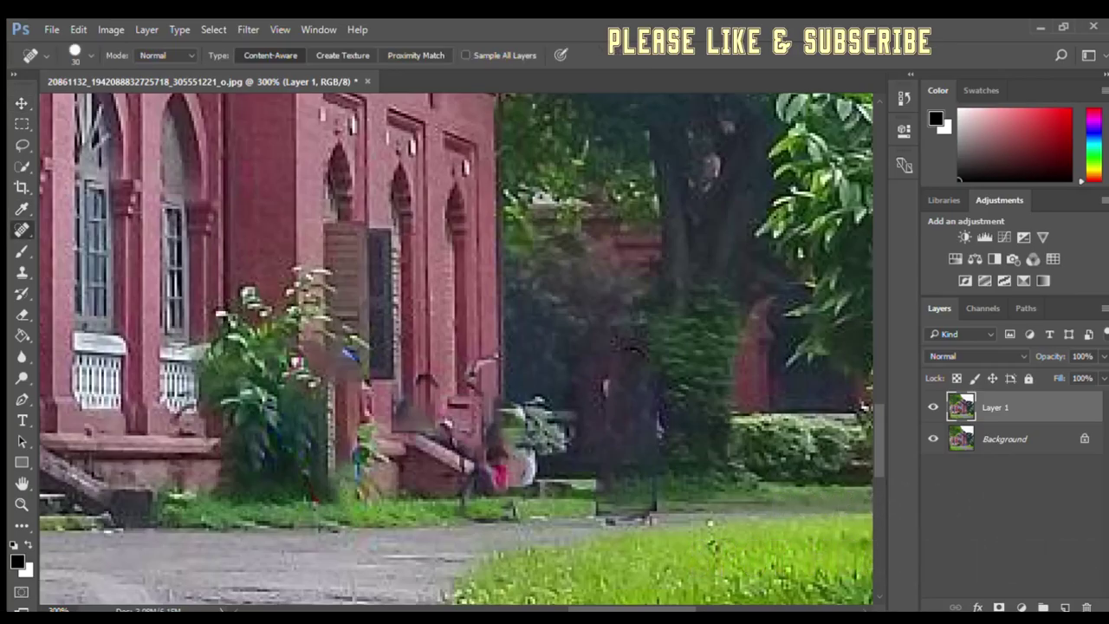
key("bracketleft")
key("bracketleft")
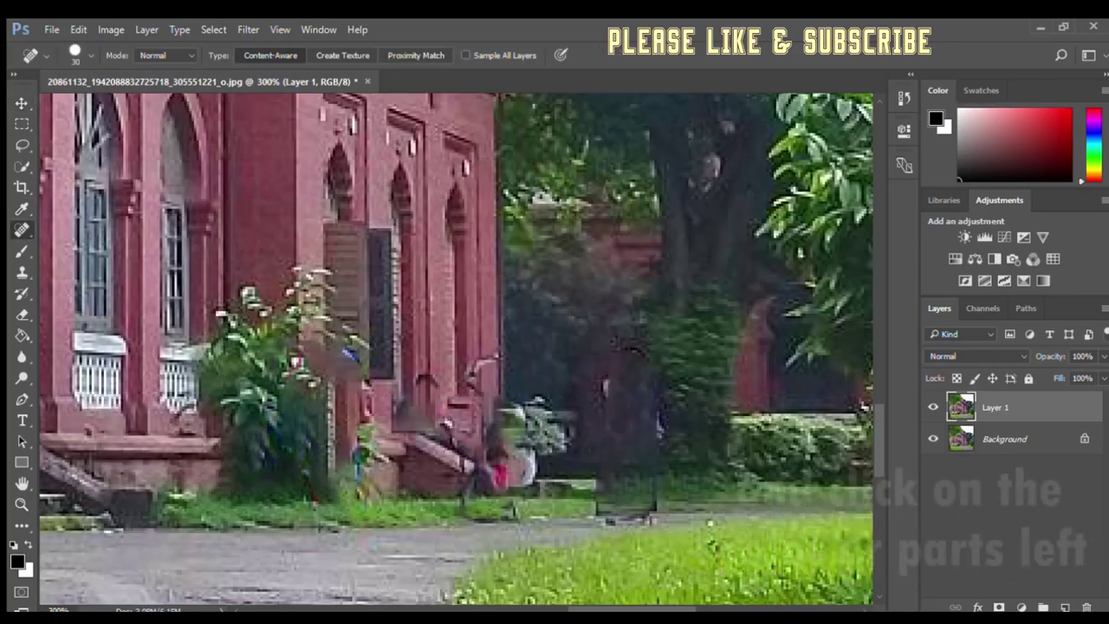
left_click(349, 353)
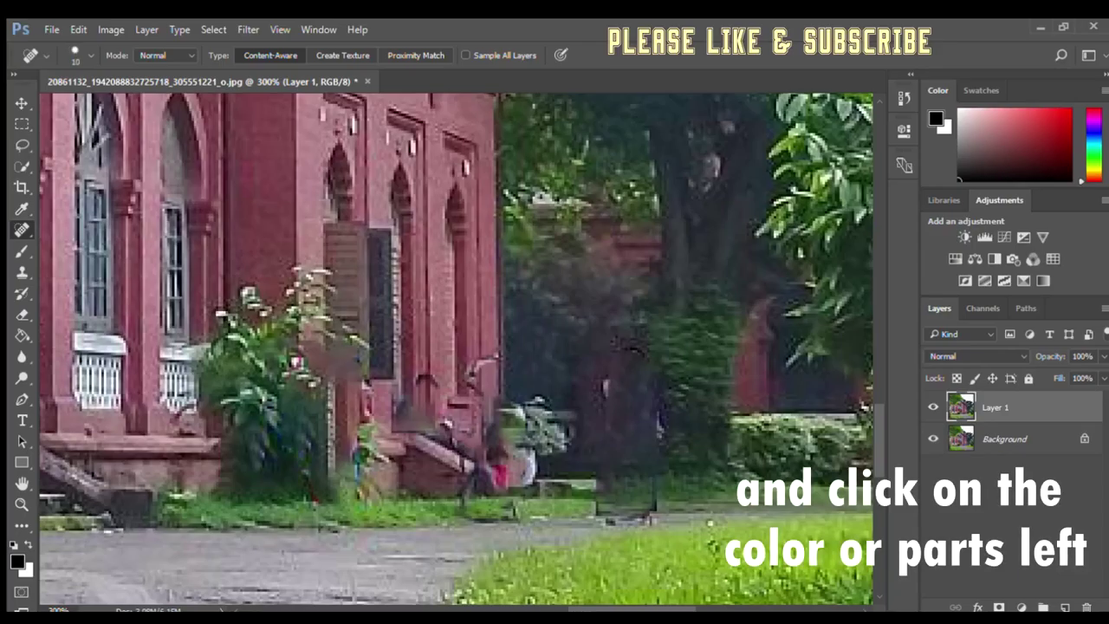
left_click_drag(361, 449, 359, 472)
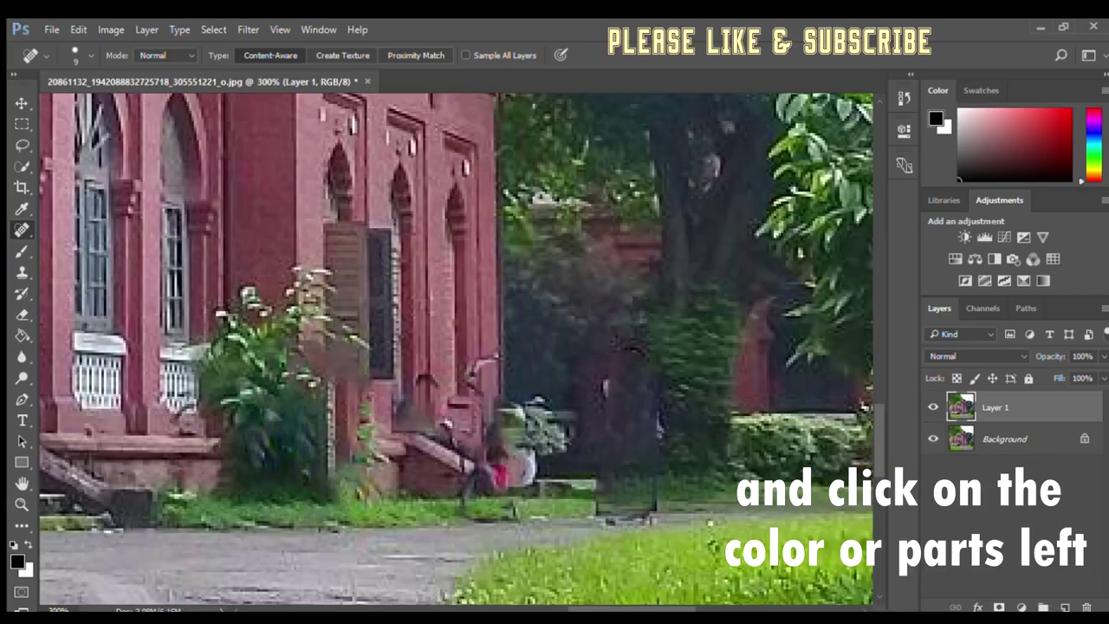
- Heal the leftover red and coloured patches beside the building's steps
left_click(458, 499)
left_click(506, 476)
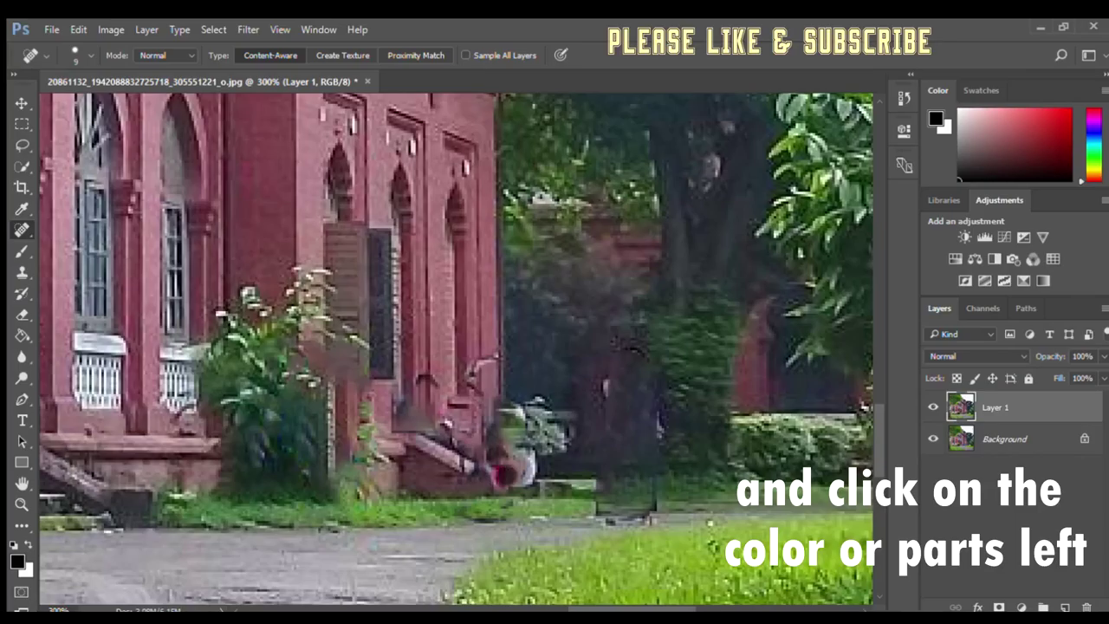
left_click(501, 480)
left_click(456, 437)
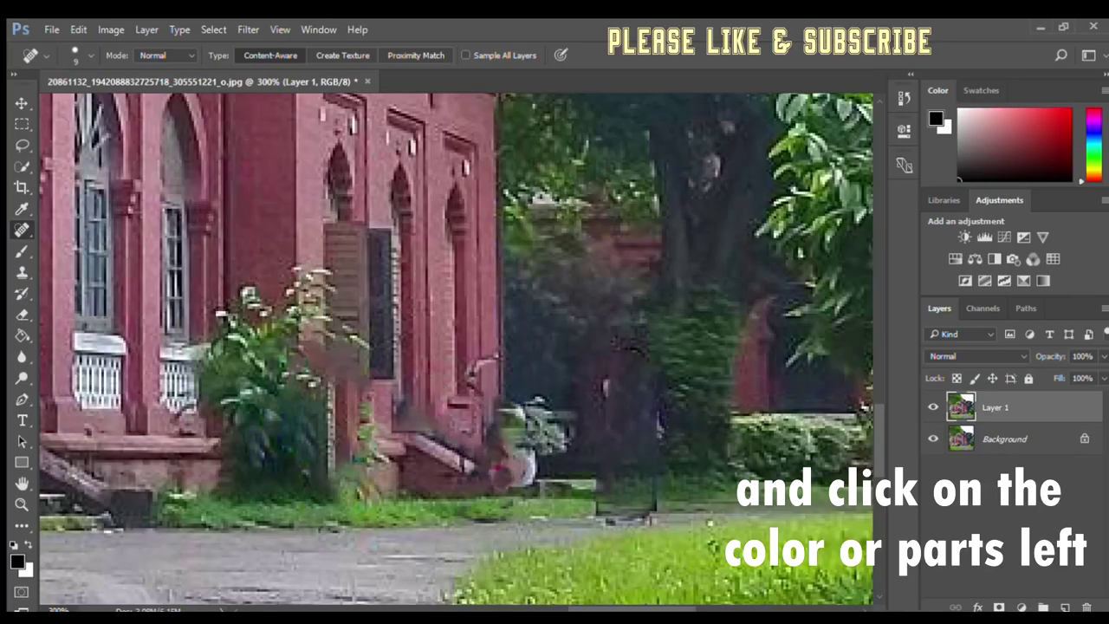
left_click(473, 380)
left_click(487, 363)
- Heal away the dark figure's remains on the path, blending its lower part into the grass
left_click(625, 351)
left_click(648, 401)
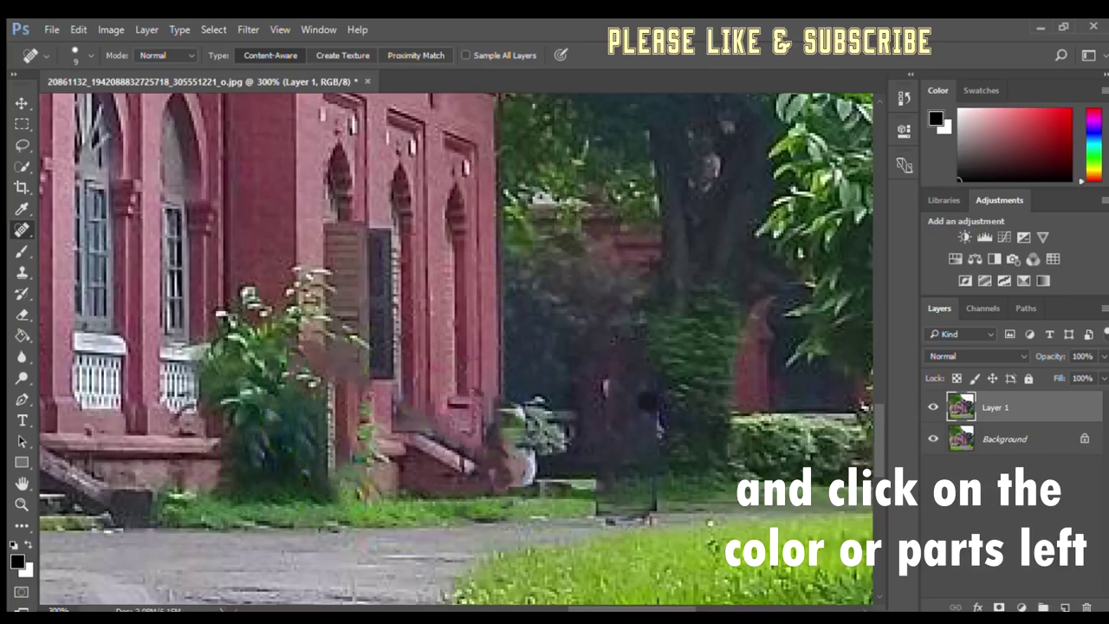
left_click(656, 429)
left_click(649, 471)
left_click(650, 490)
left_click(645, 516)
left_click(624, 516)
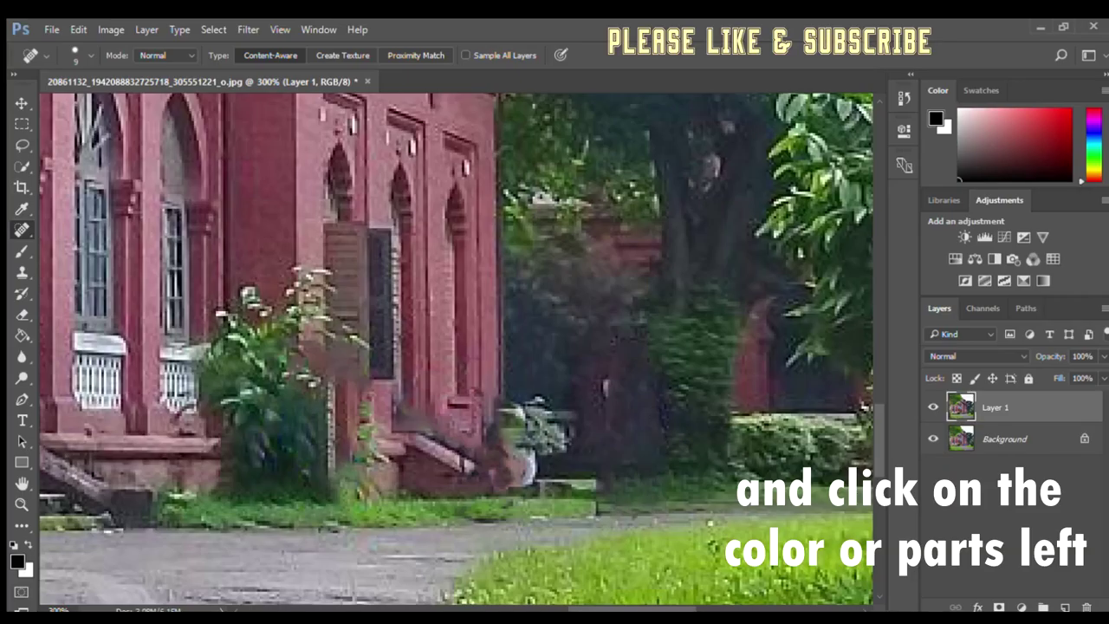
left_click(647, 512)
- Touch up the last patches near the stairs, bush and wall, then fit the photo on screen
left_click(514, 417)
left_click(497, 436)
left_click(501, 460)
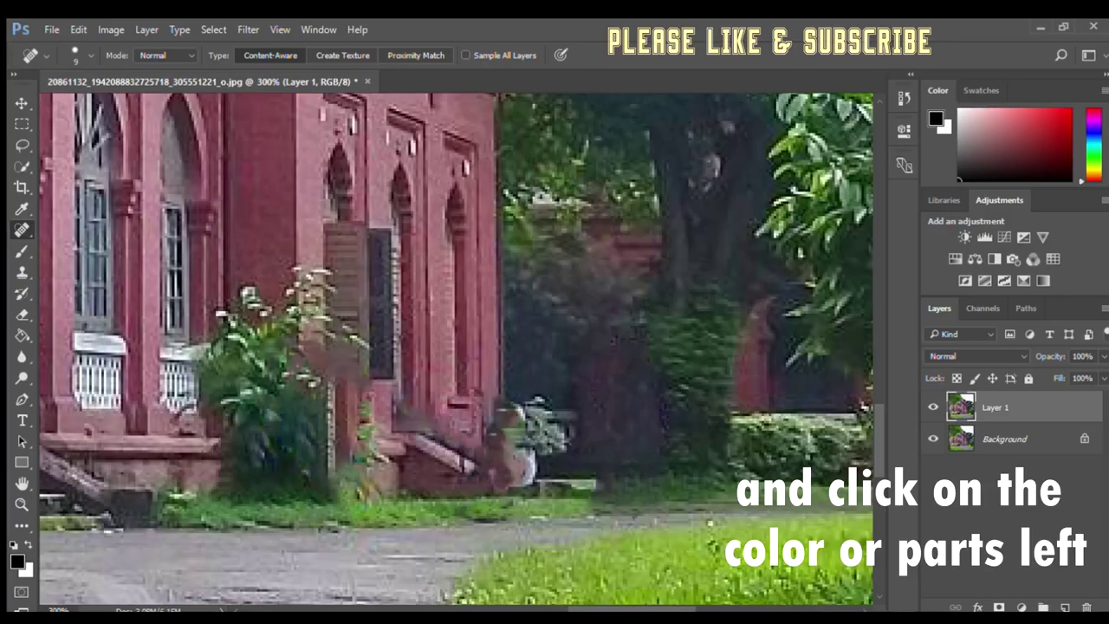
left_click_drag(497, 435, 501, 453)
left_click(511, 472)
left_click(343, 349)
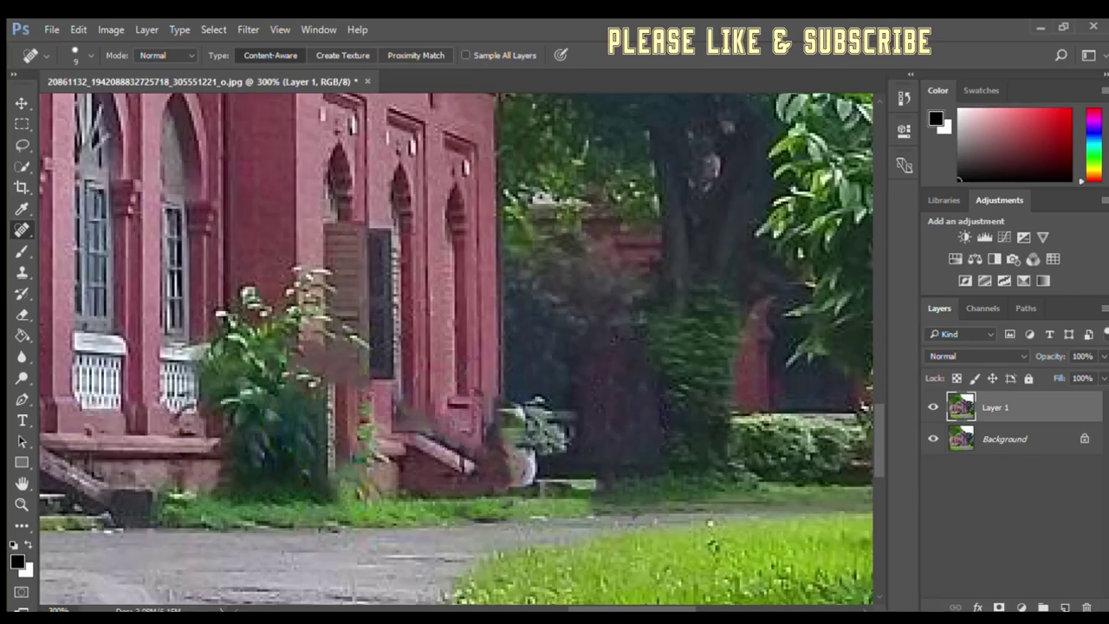
key("ctrl+0")
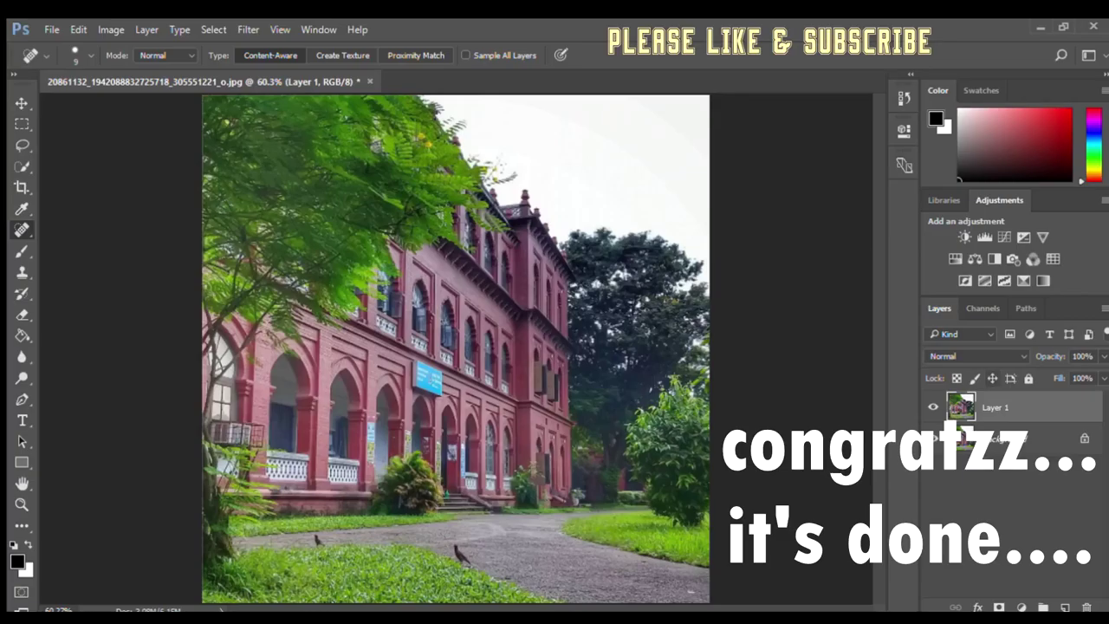
key("ctrl+comma")
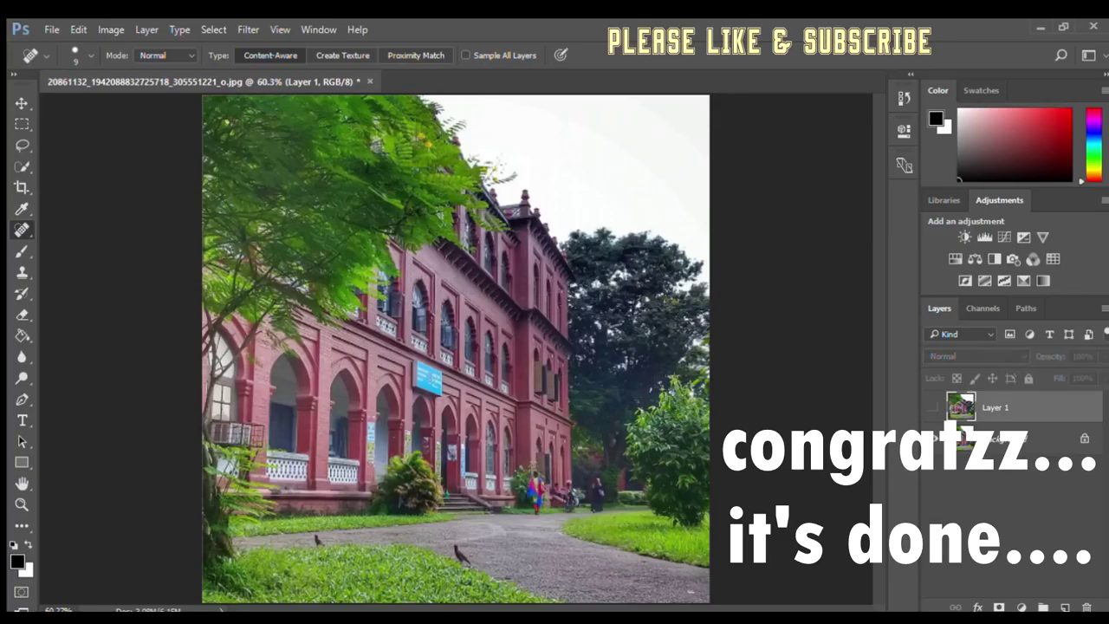
key("ctrl+comma")
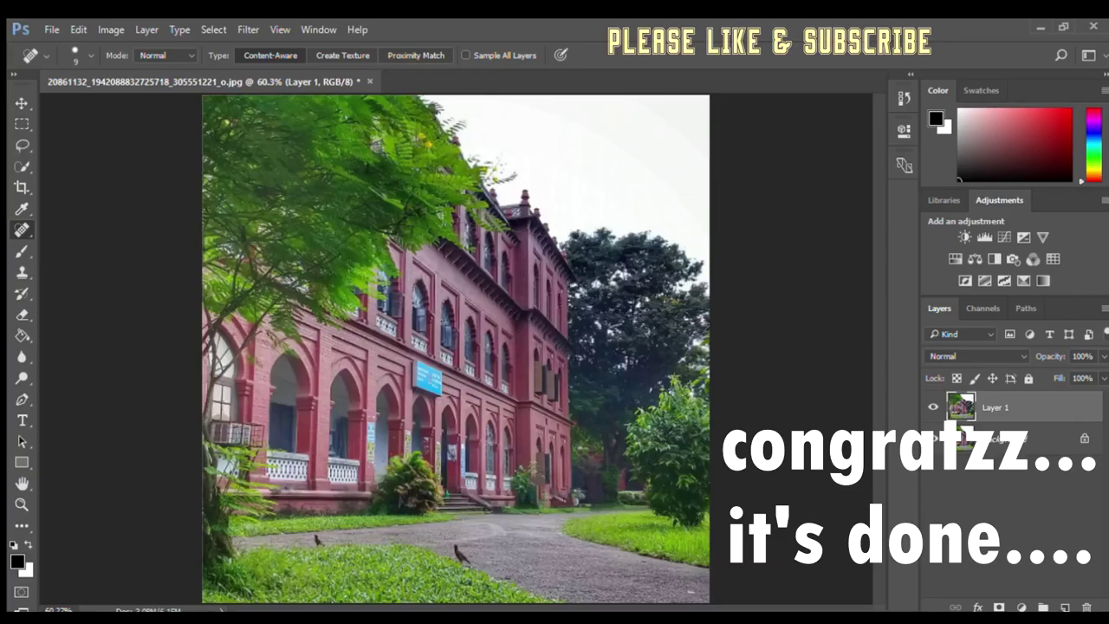